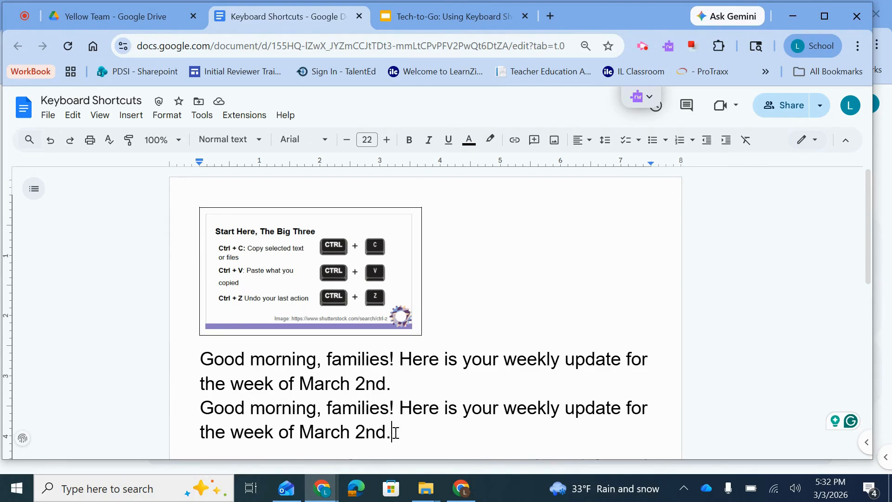
# Delete the duplicate "Good morning, families!" message below the original one.
pyautogui.moveTo(392, 432); pyautogui.dragTo(204, 407)
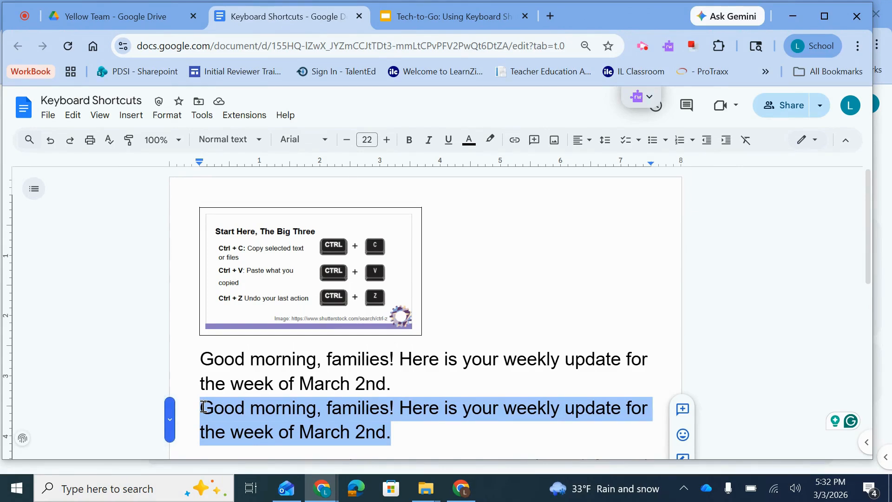
pyautogui.press('BackSpace')
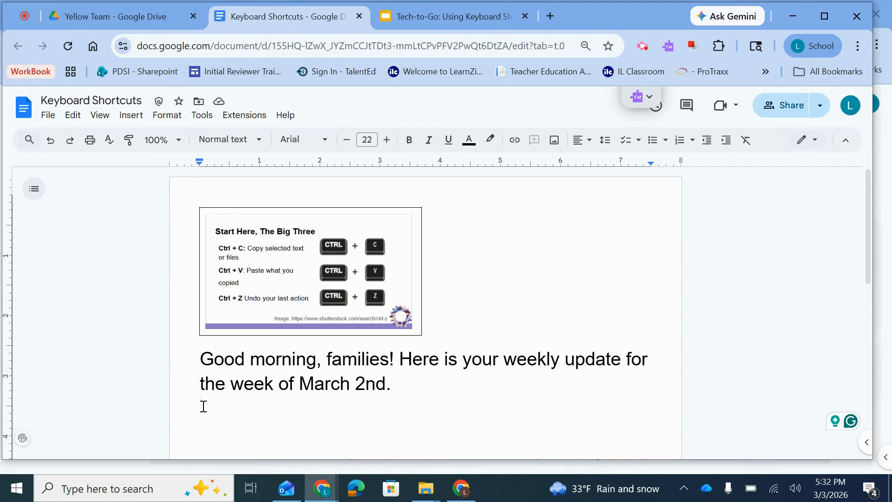
# Paste the picture of the child in a wheelchair and three more copies in a row below the message, and delete the last two.
pyautogui.hotkey('ctrl', 'v')
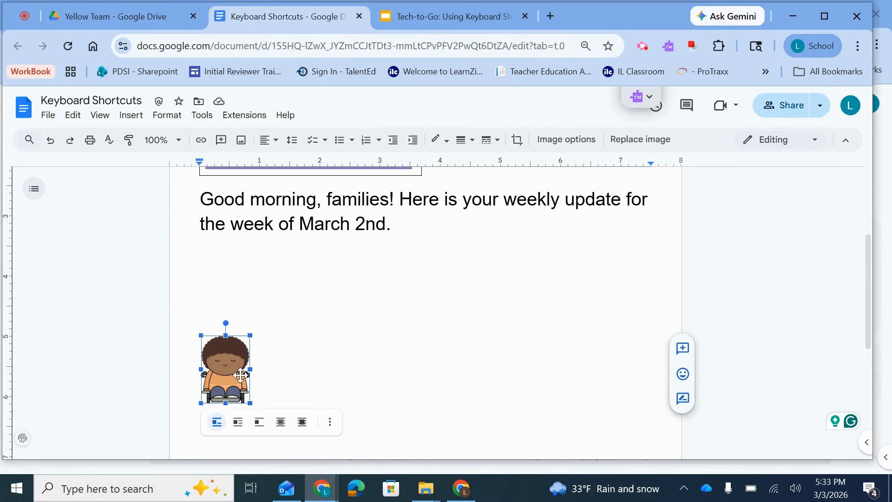
pyautogui.click(270, 380)
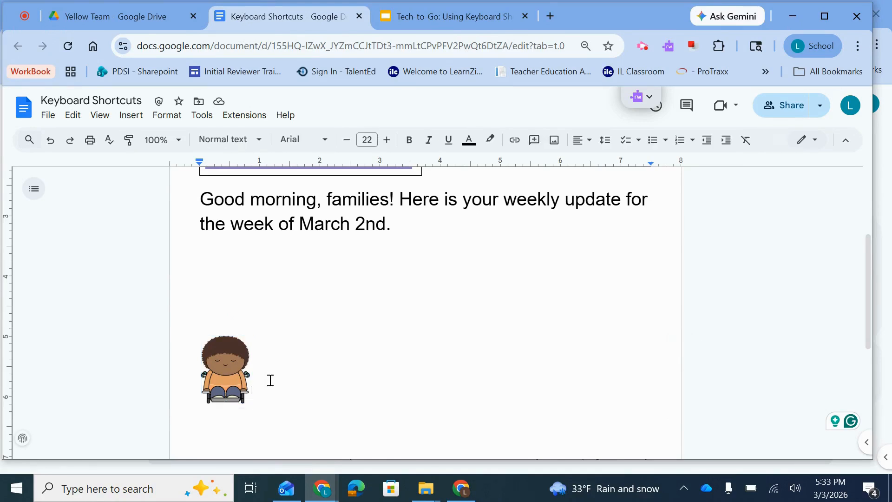
pyautogui.hotkey('ctrl', 'v')
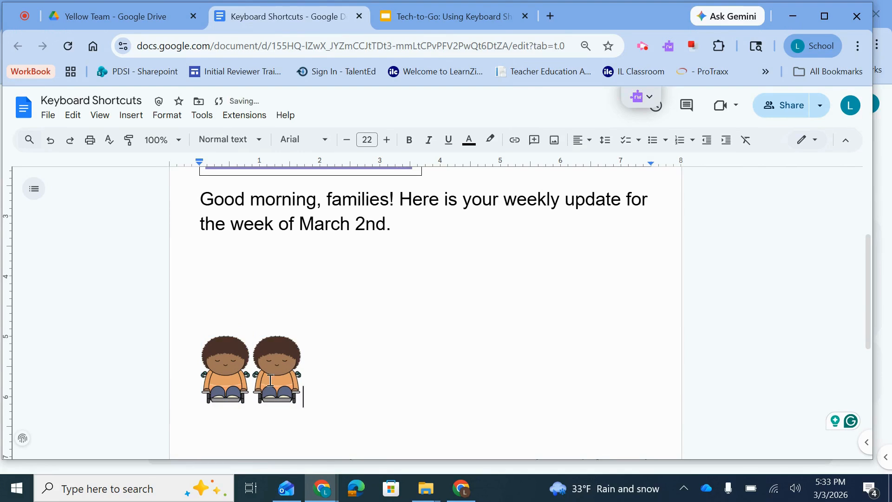
pyautogui.hotkey('ctrl', 'v')
pyautogui.hotkey('ctrl', 'v')
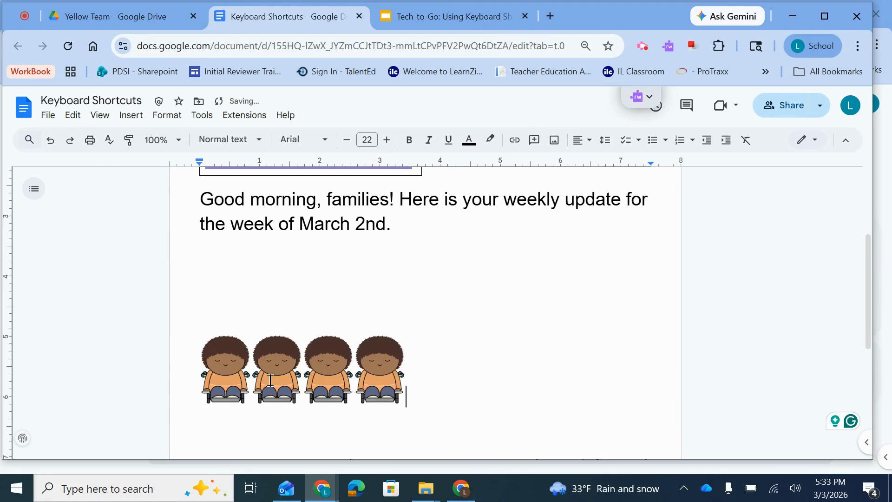
pyautogui.press('BackSpace')
pyautogui.press('BackSpace')
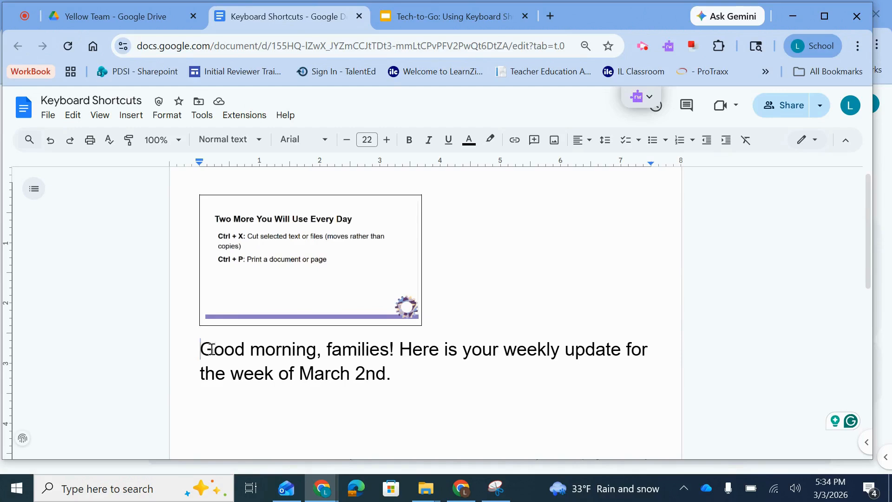
# Cut "Good morning" from the start of the message and enter "Hello" in its place.
pyautogui.moveTo(200, 350); pyautogui.dragTo(317, 351)
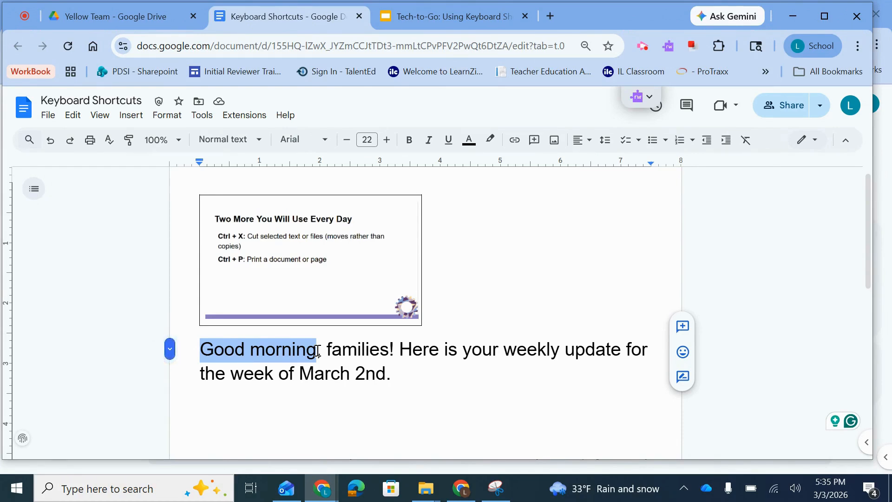
pyautogui.hotkey('ctrl', 'x')
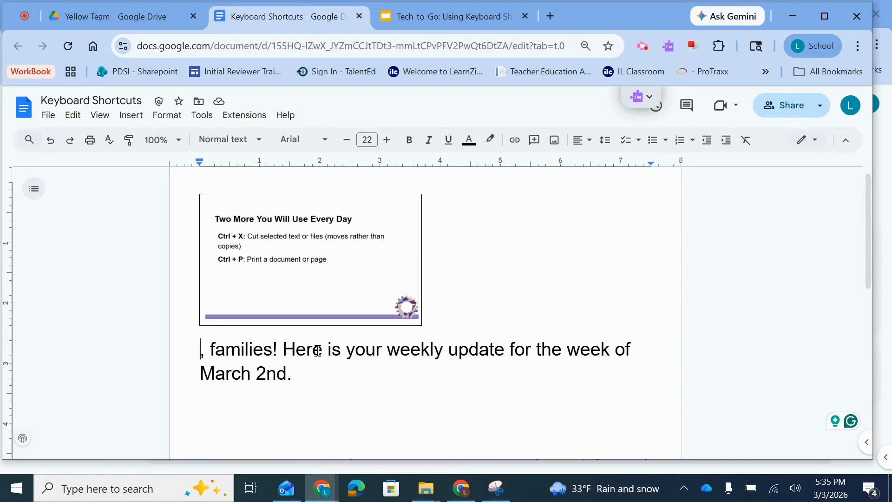
pyautogui.write('Hello')
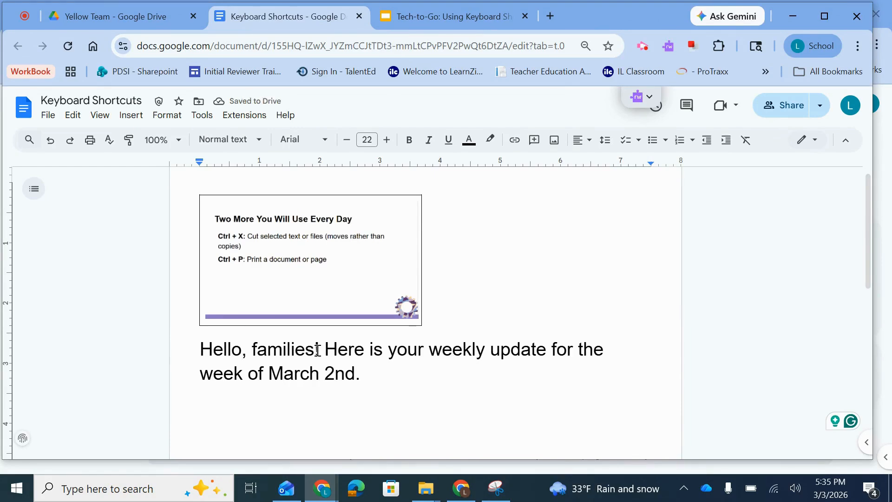
# Undo both the "Hello" entry and the cut of "Good morning".
pyautogui.hotkey('ctrl', 'z')
pyautogui.hotkey('ctrl', 'z')
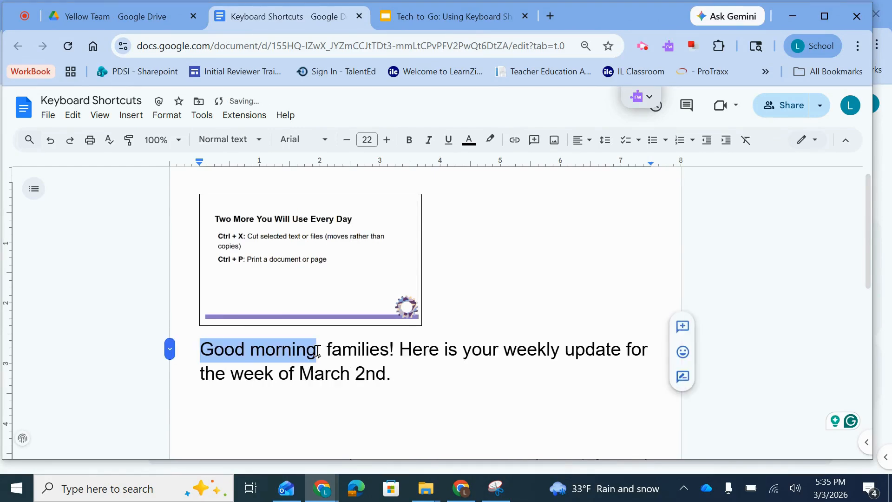
# Deselect the greeting text and open the print options for the document.
pyautogui.click(334, 351)
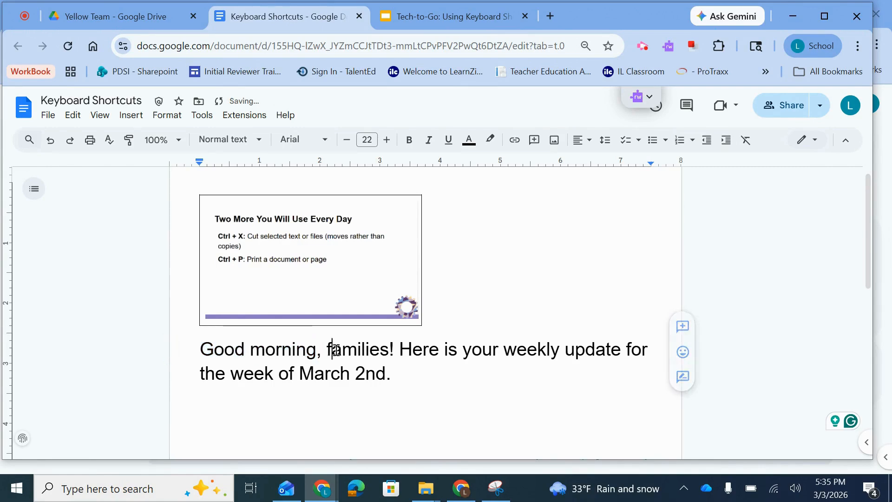
pyautogui.hotkey('ctrl', 'p')
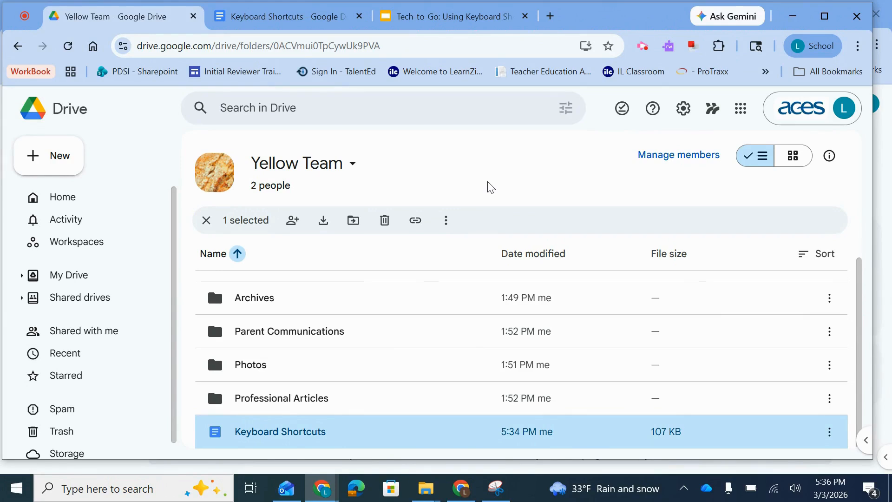
# Select all items in the Yellow Team shared drive and try to move them to the trash.
pyautogui.hotkey('ctrl', 'a')
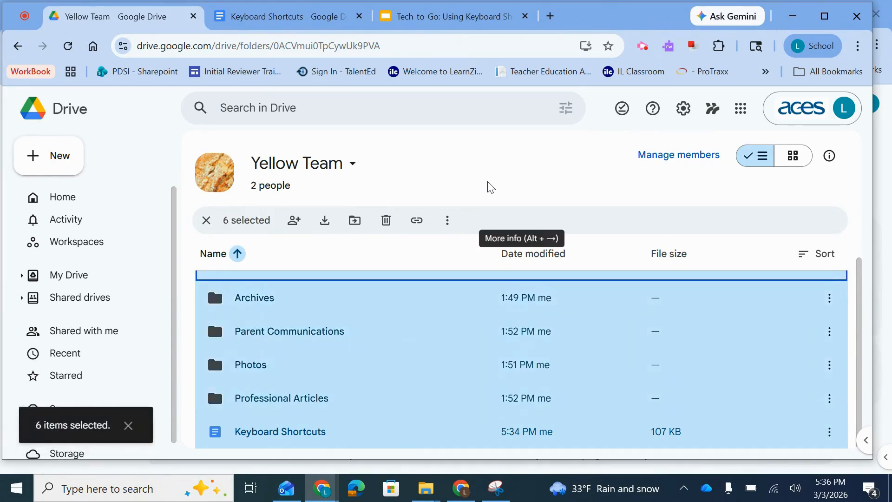
pyautogui.scroll(1, 442, 311)
pyautogui.scroll(-1, 442, 311)
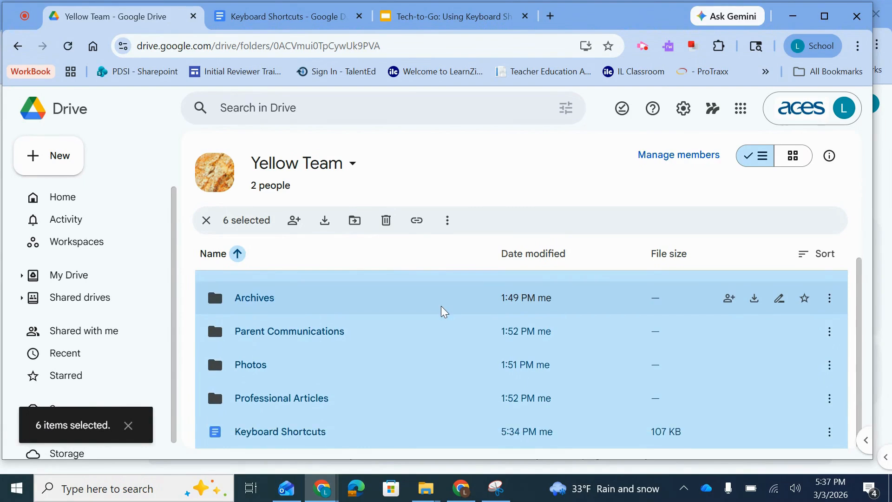
pyautogui.scroll(1, 441, 311)
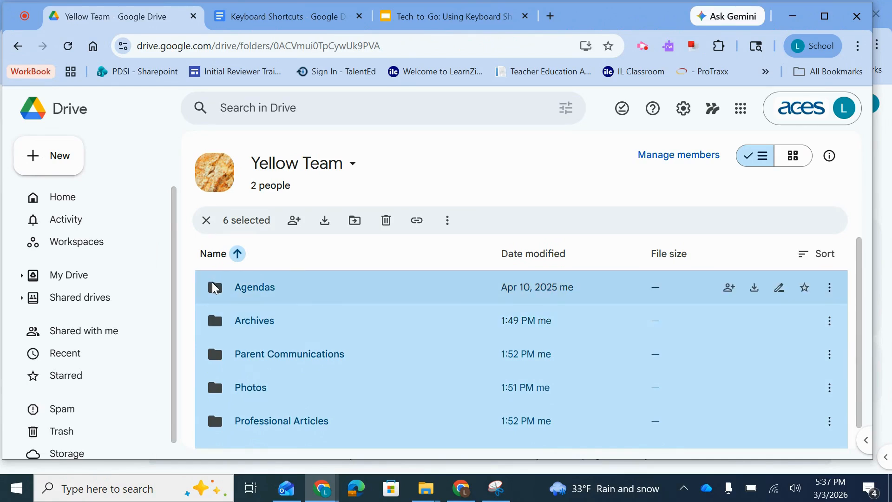
pyautogui.moveTo(214, 289)
pyautogui.moveTo(213, 290); pyautogui.dragTo(54, 412)
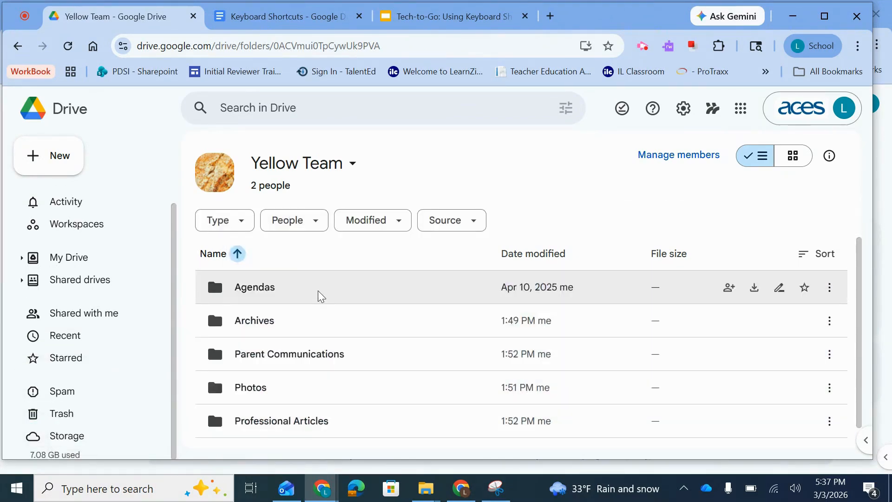
# Select all Yellow Team items and display the actions available for the whole selection.
pyautogui.hotkey('ctrl', 'a')
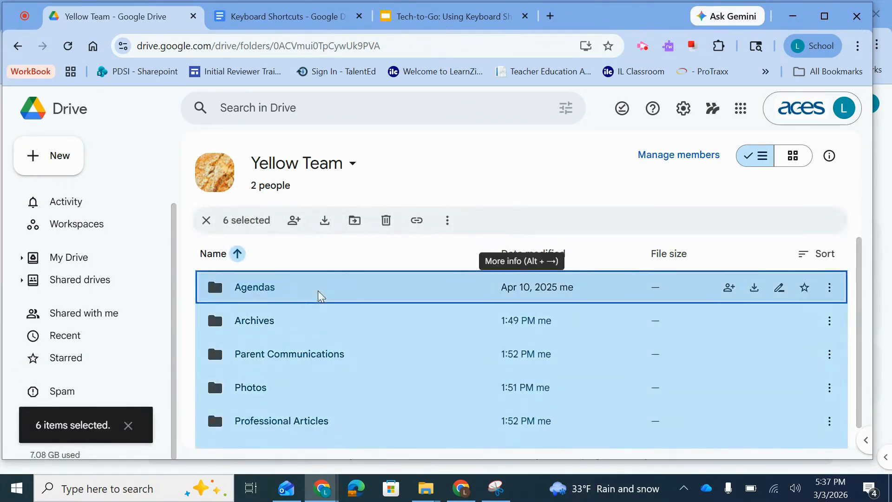
pyautogui.rightClick(320, 296)
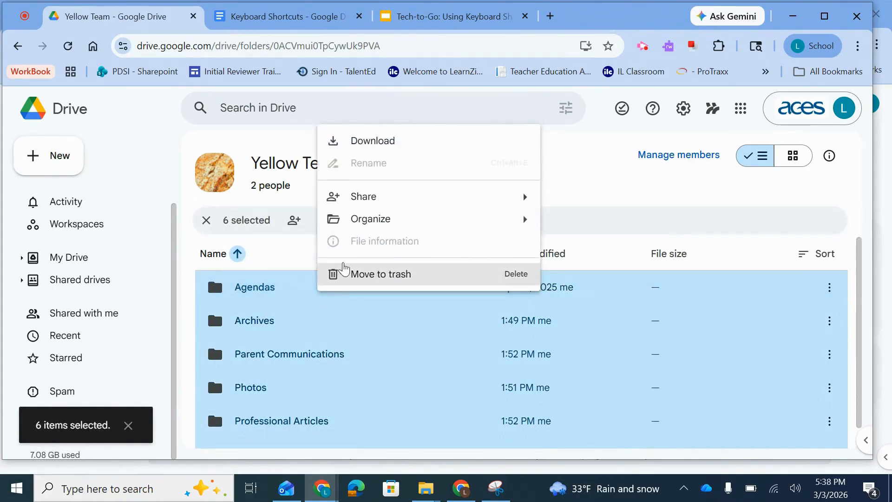
pyautogui.moveTo(365, 224)
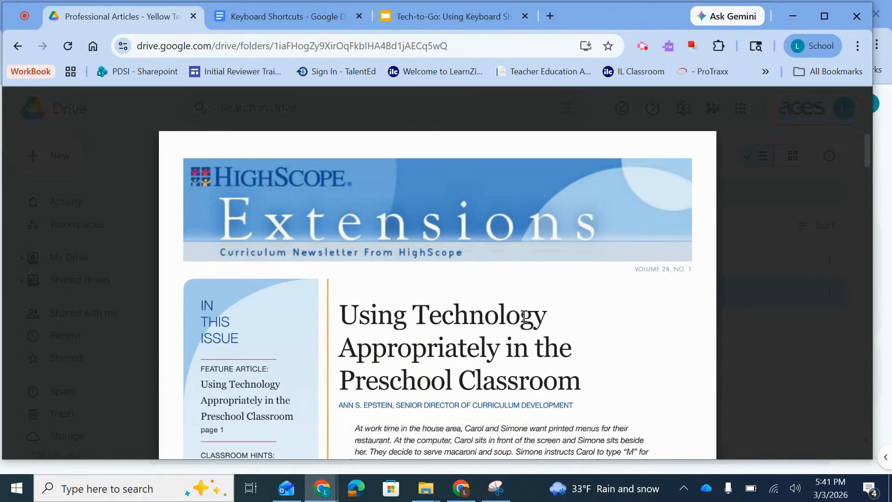
# Search the open HighScope PDF for "interactive media".
pyautogui.hotkey('ctrl', 'f')
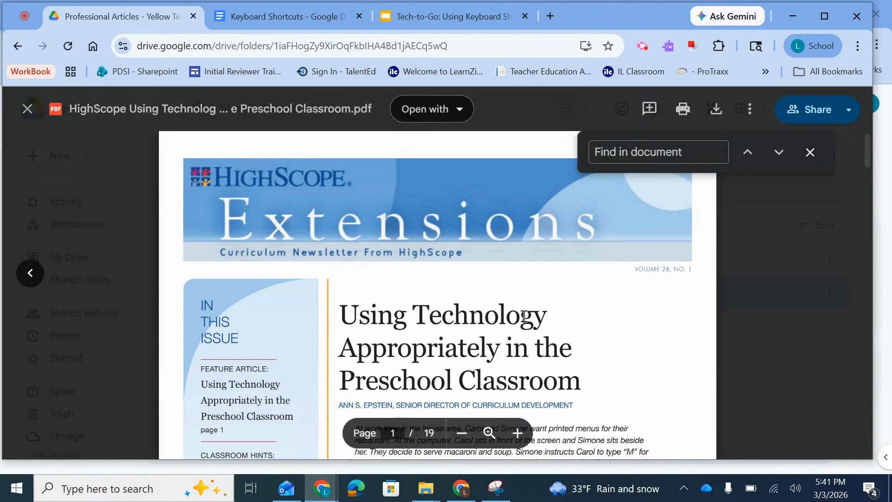
pyautogui.write('i')
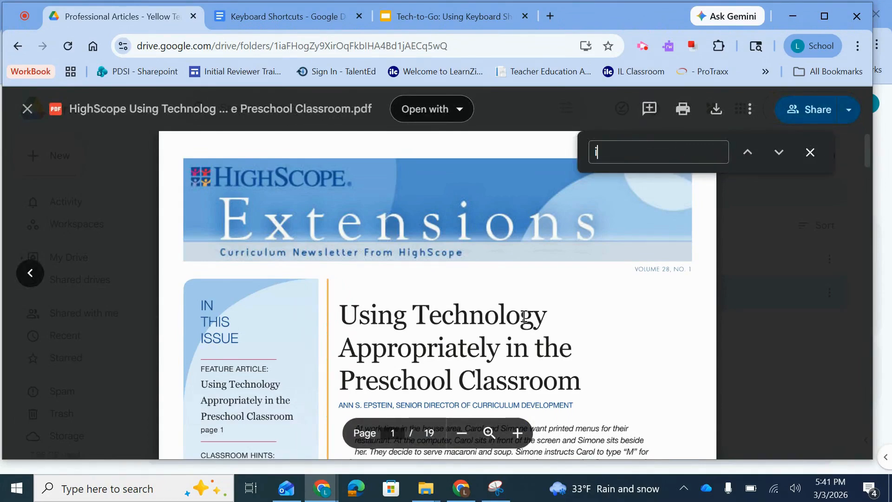
pyautogui.write('nteract')
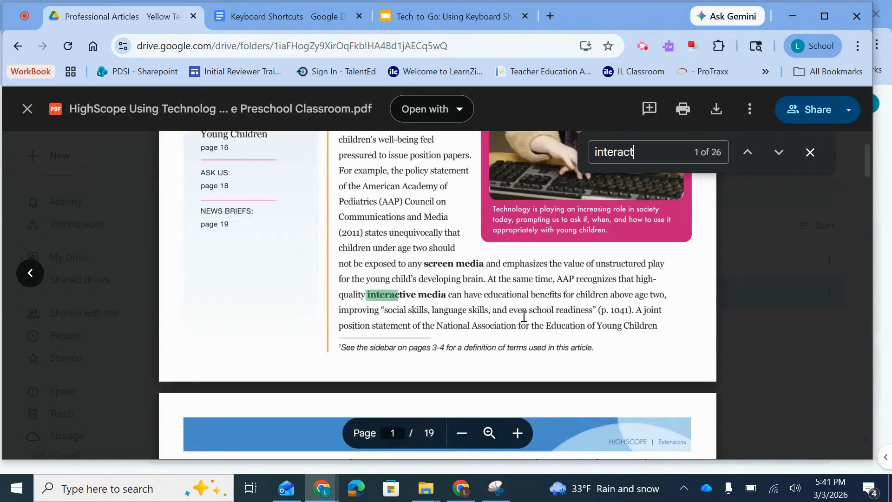
pyautogui.write('ive mea')
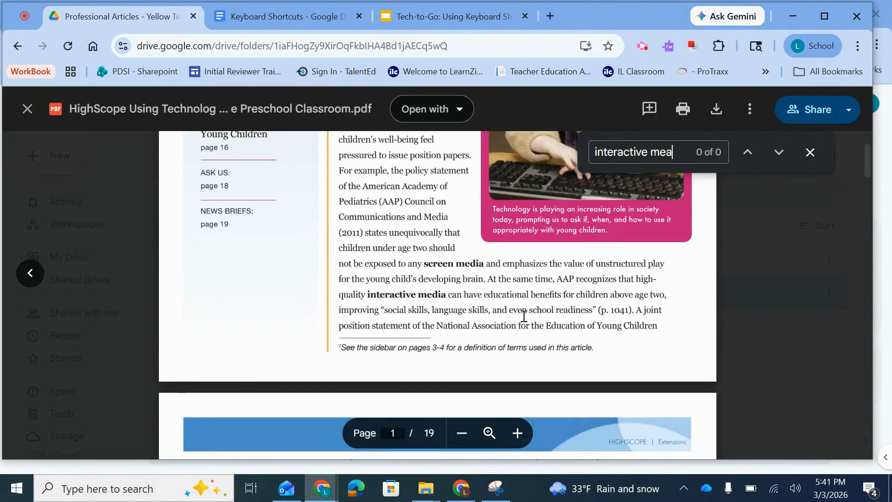
pyautogui.press('BackSpace')
pyautogui.write('dia')
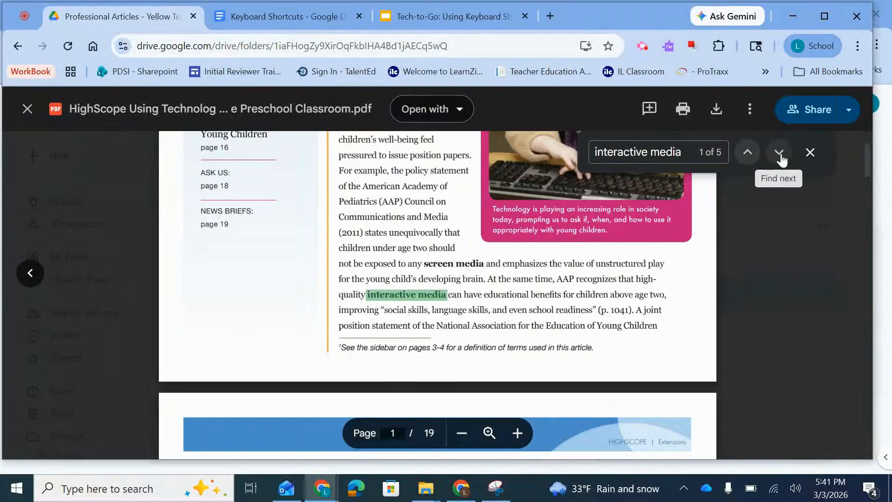
# Go through the next three occurrences of "interactive media" in the PDF.
pyautogui.click(779, 153)
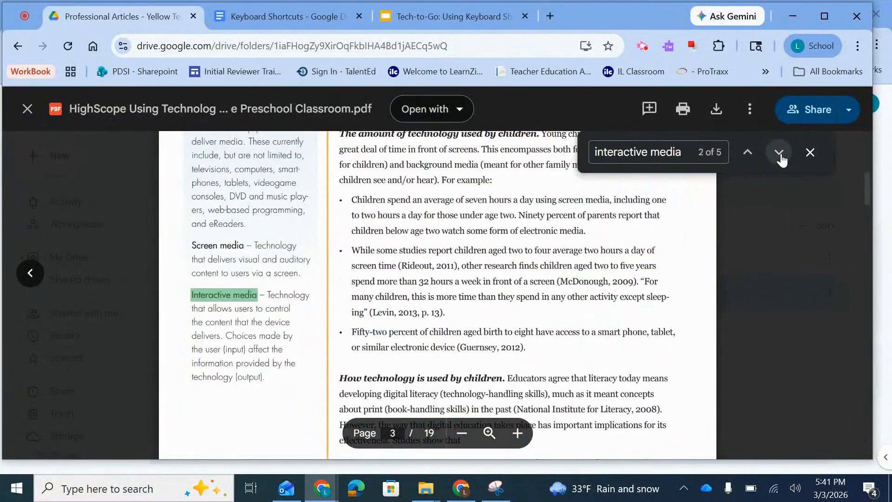
pyautogui.click(779, 152)
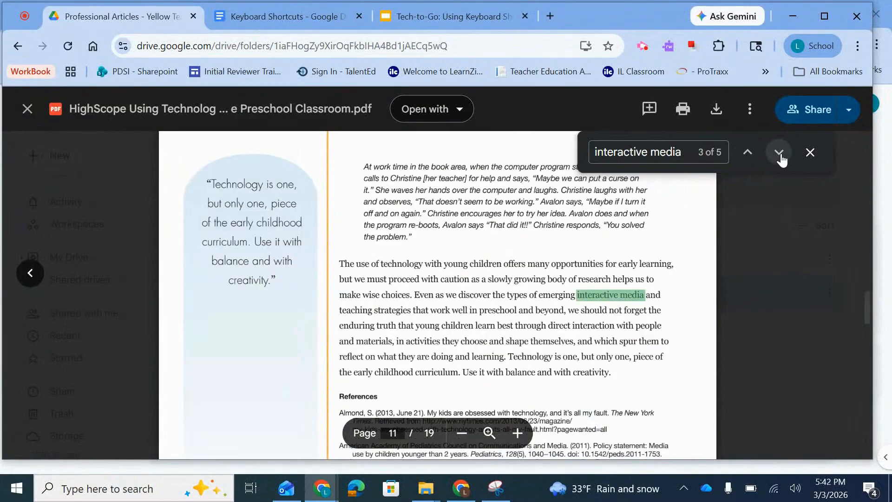
pyautogui.click(781, 158)
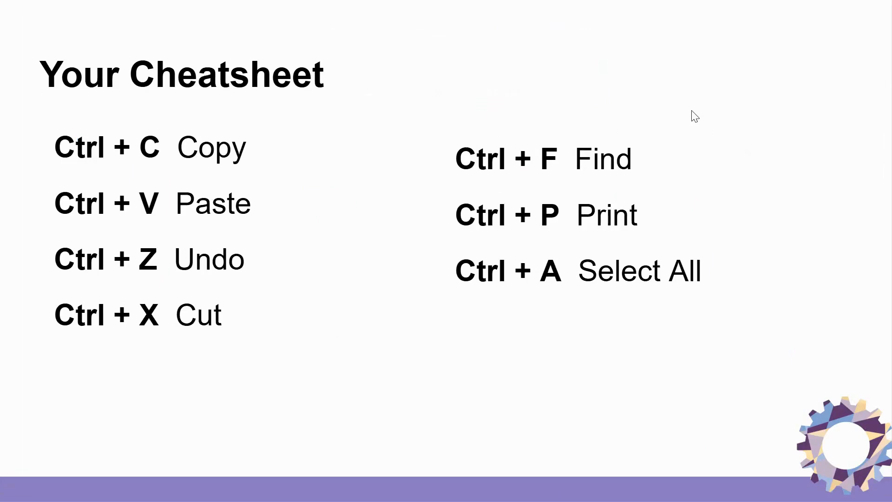